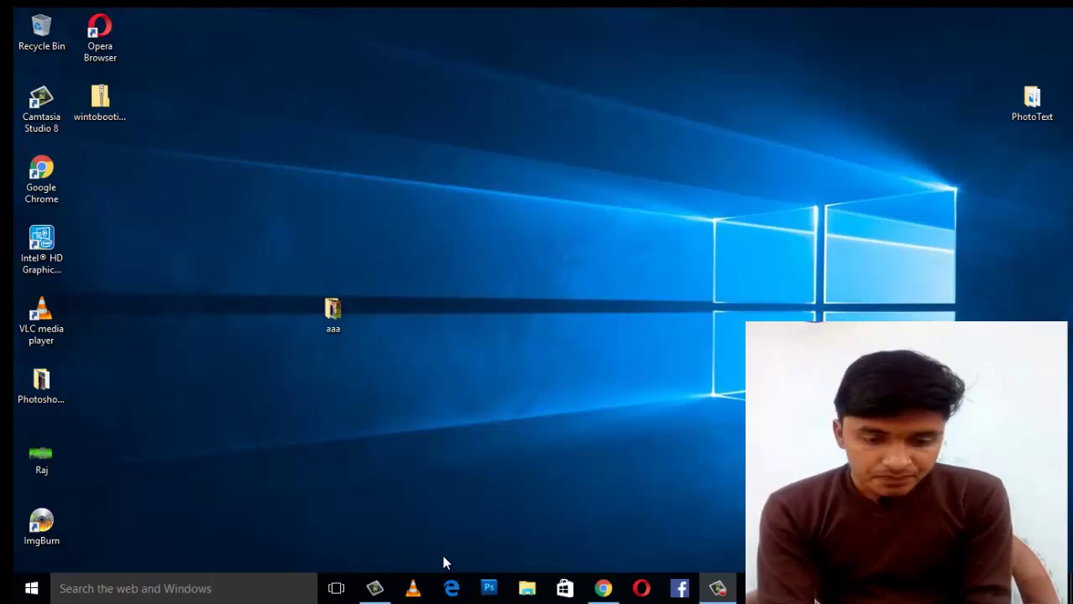
# Open ImgBurn, choose creating an image file from files/folders, and add the SOFTWARE\Removable Disk folder as the source
pyautogui.doubleClick(48, 537)
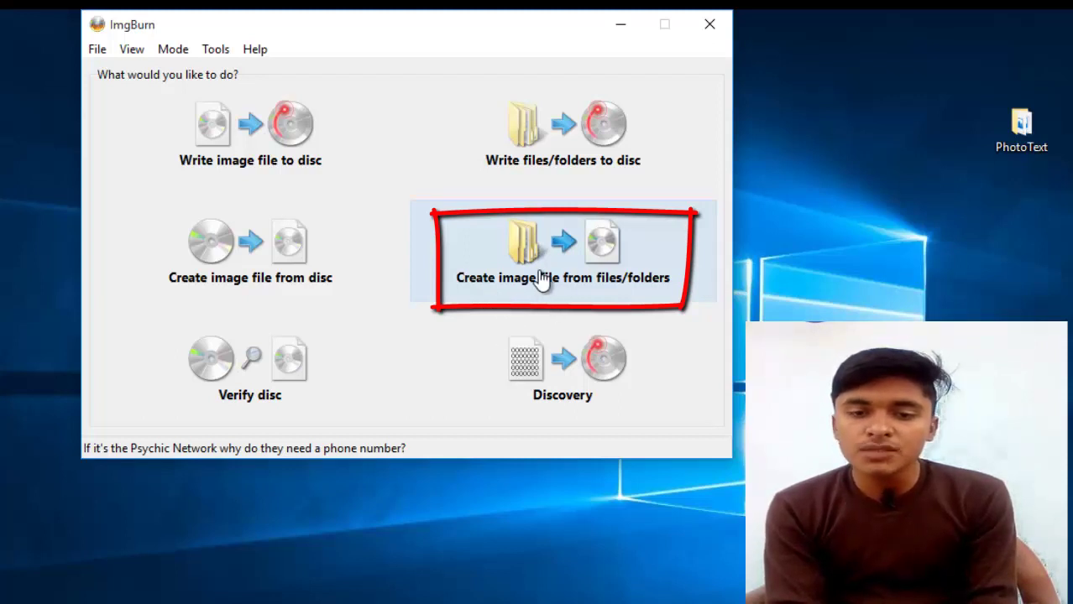
pyautogui.click(543, 280)
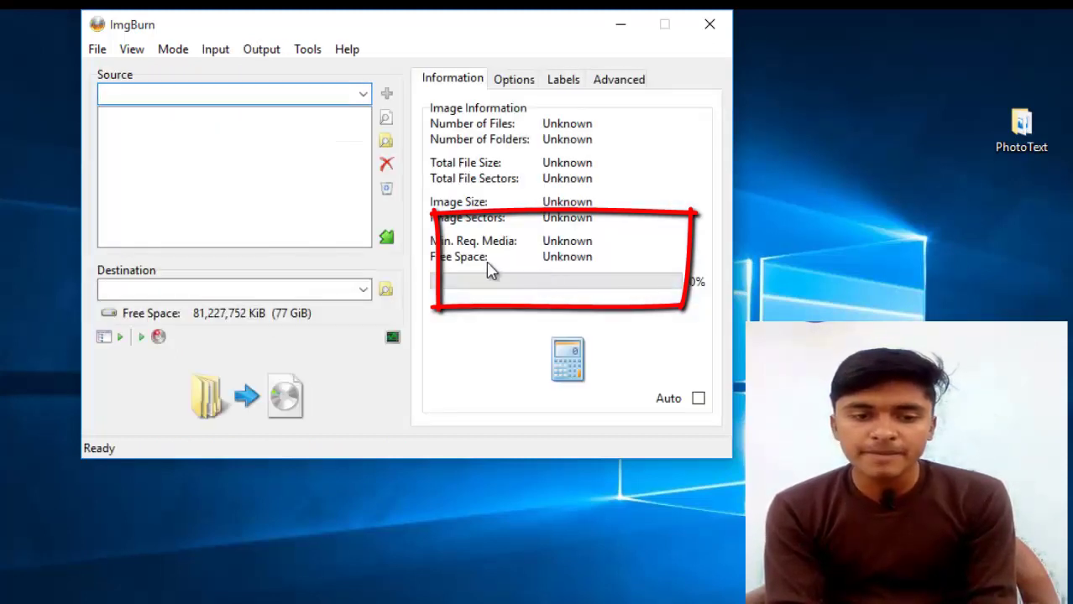
pyautogui.click(387, 147)
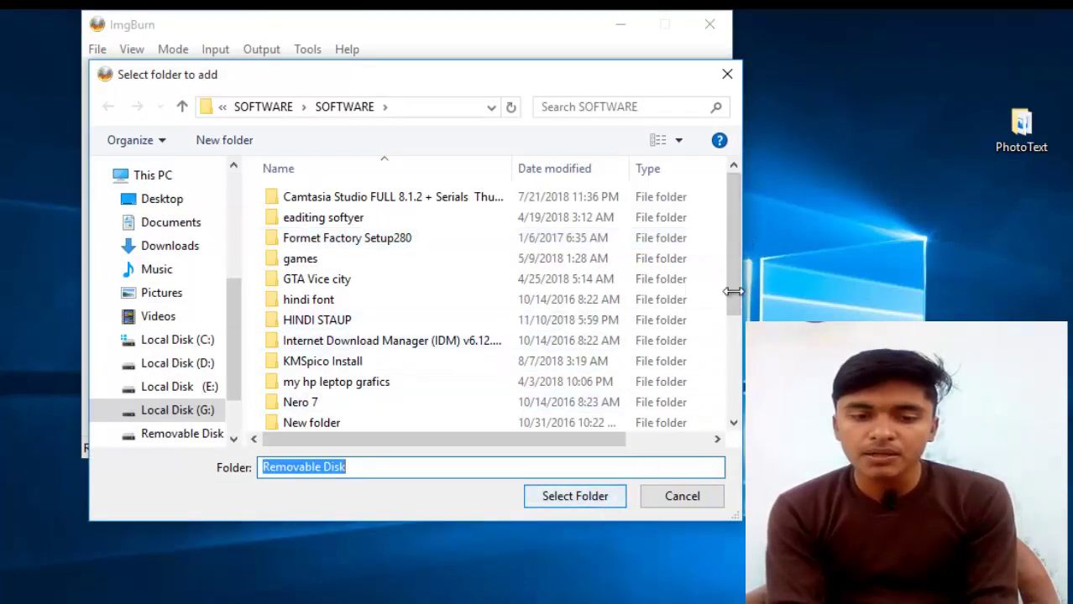
pyautogui.moveTo(735, 232); pyautogui.dragTo(739, 342)
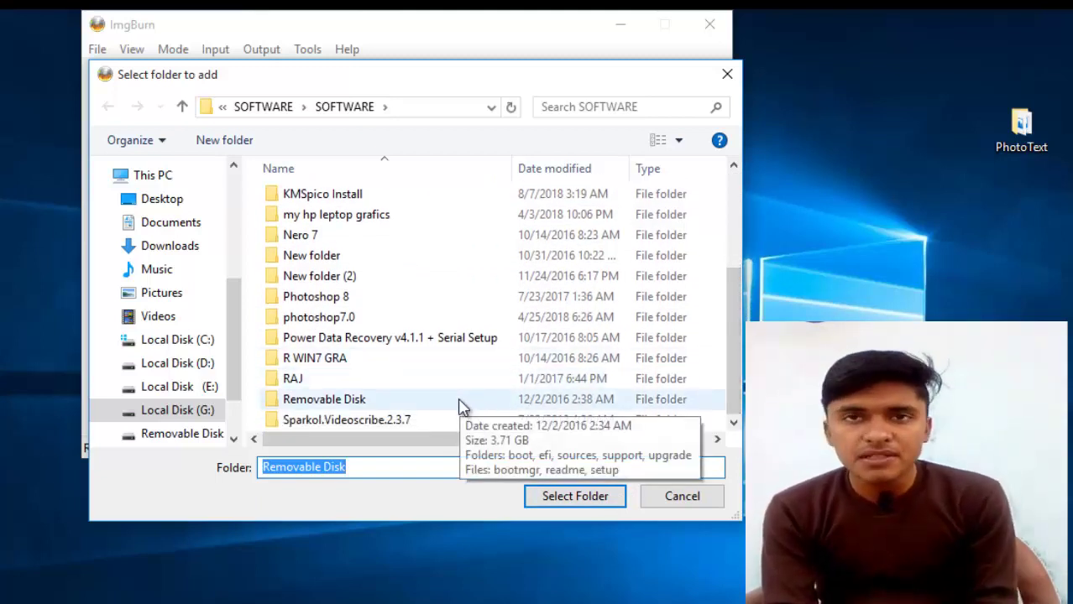
pyautogui.click(541, 500)
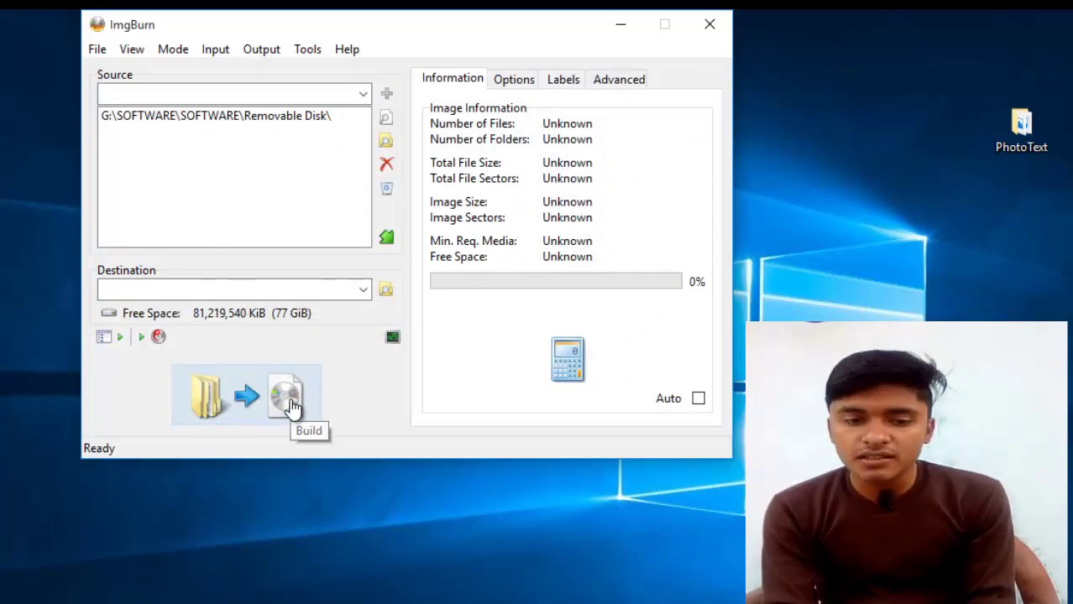
# Try to build the ISO as Removable Disk on the Desktop, continuing without bootable settings and accepting the suggested volume label
pyautogui.click(291, 408)
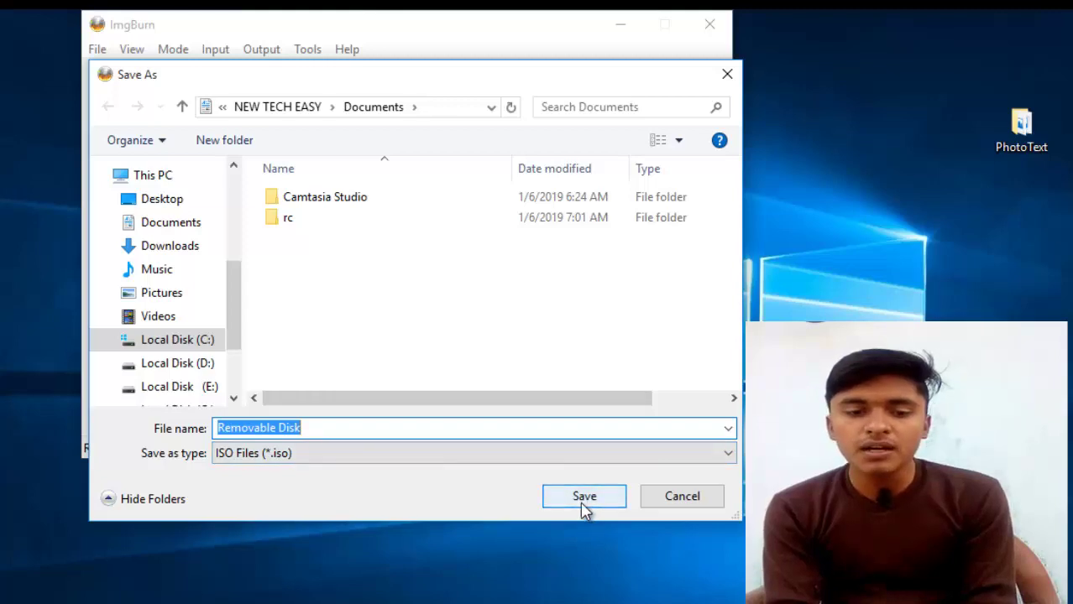
pyautogui.click(161, 208)
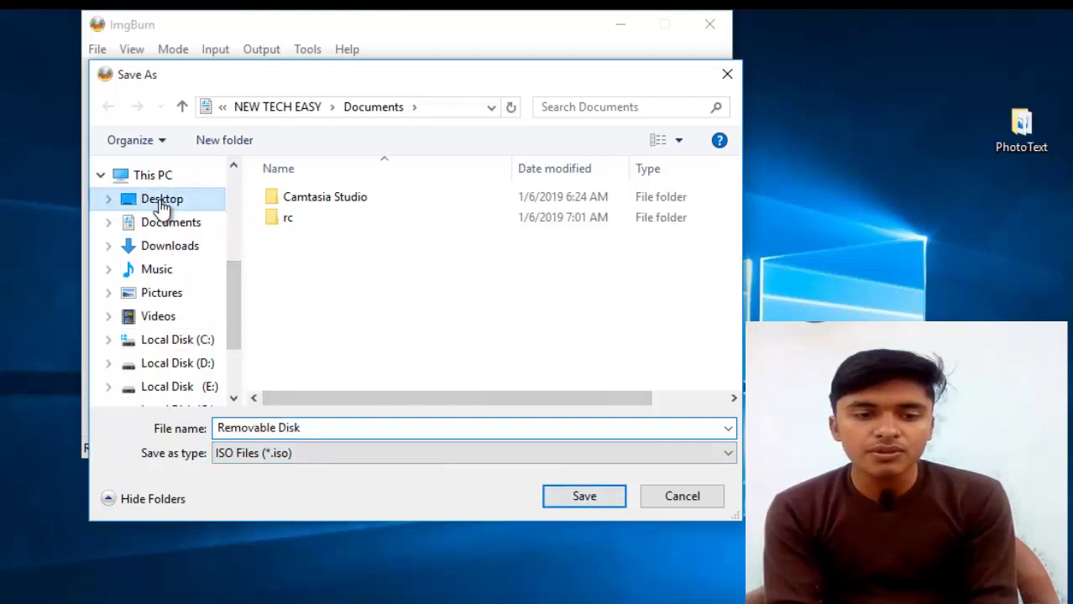
pyautogui.click(593, 499)
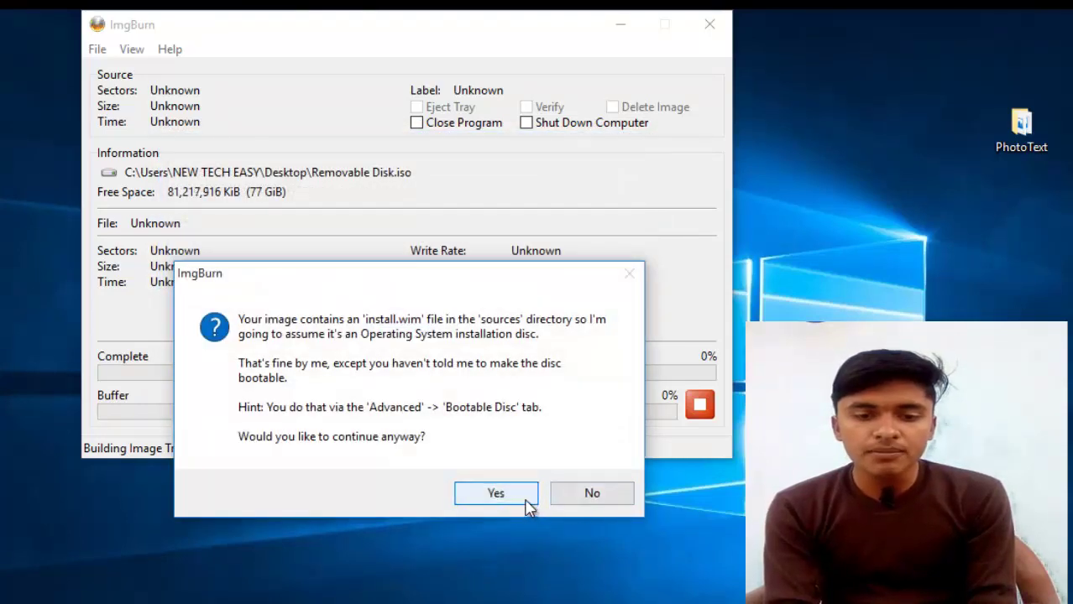
pyautogui.click(497, 494)
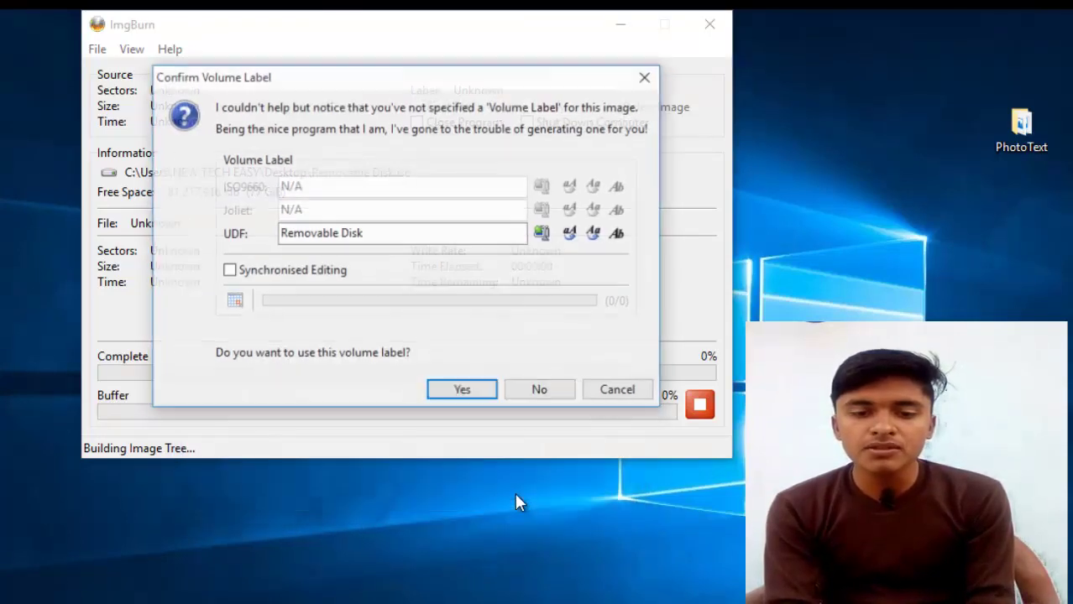
pyautogui.click(460, 397)
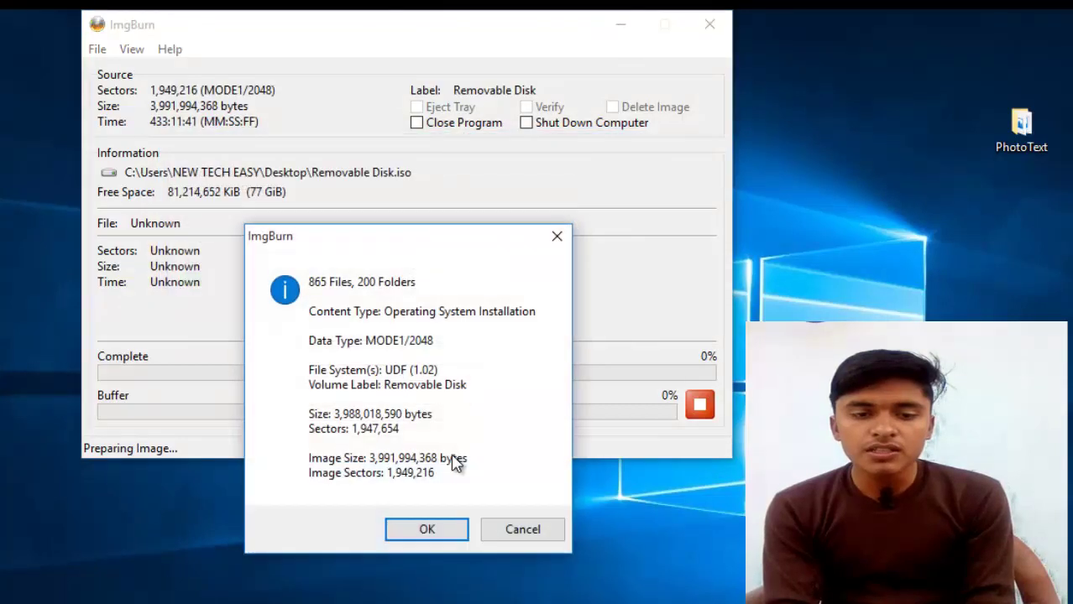
pyautogui.click(445, 531)
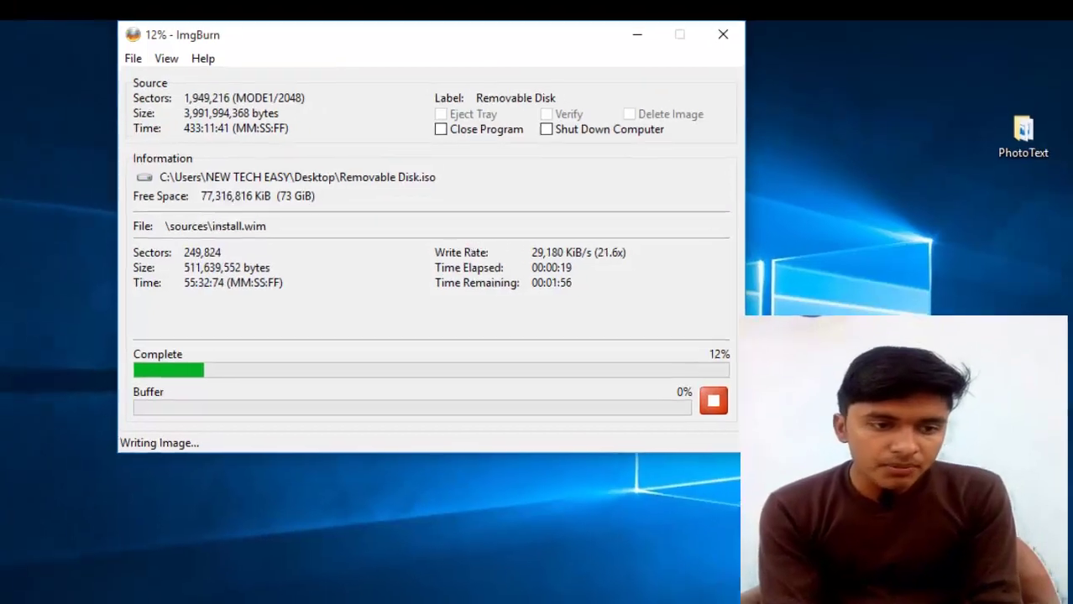
pyautogui.moveTo(135, 221); pyautogui.dragTo(78, 250)
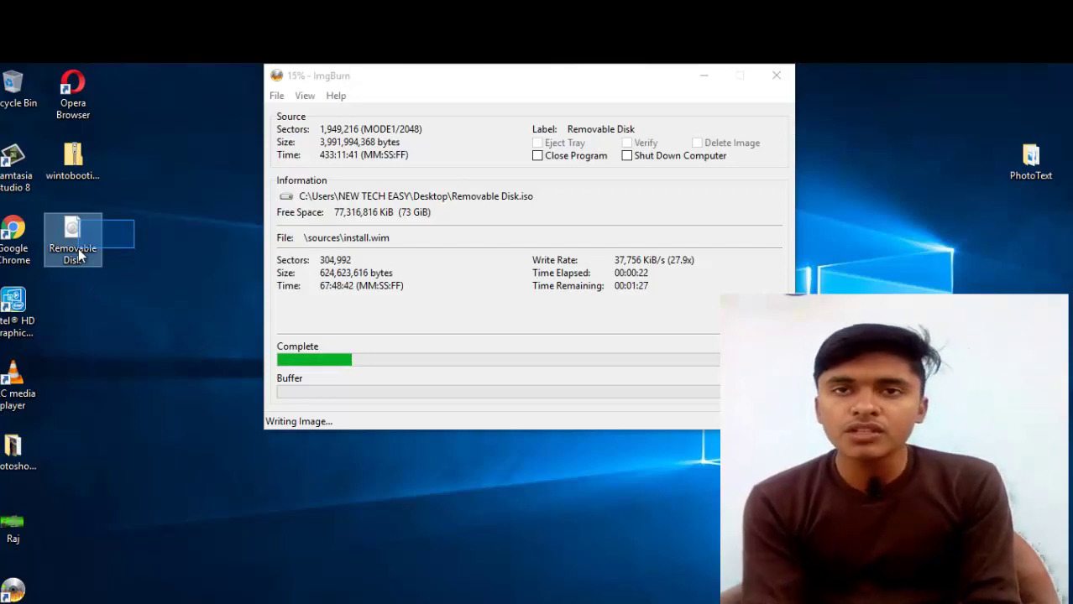
pyautogui.moveTo(78, 256); pyautogui.dragTo(113, 268)
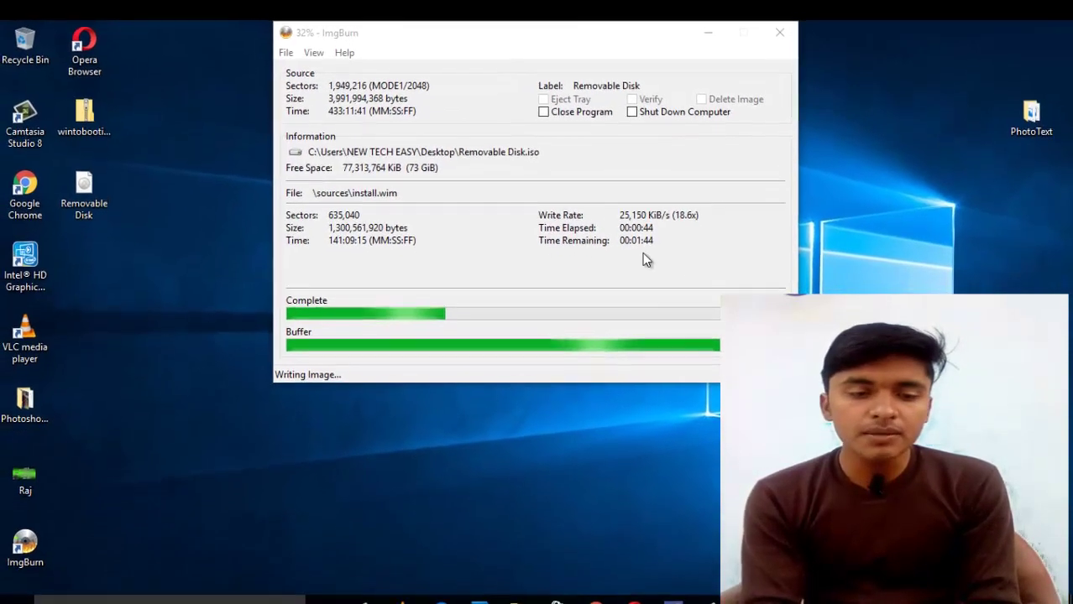
# Minimize ImgBurn and run WiNToBootic from the wintobootic_v2.1 archive without extracting it
pyautogui.click(709, 20)
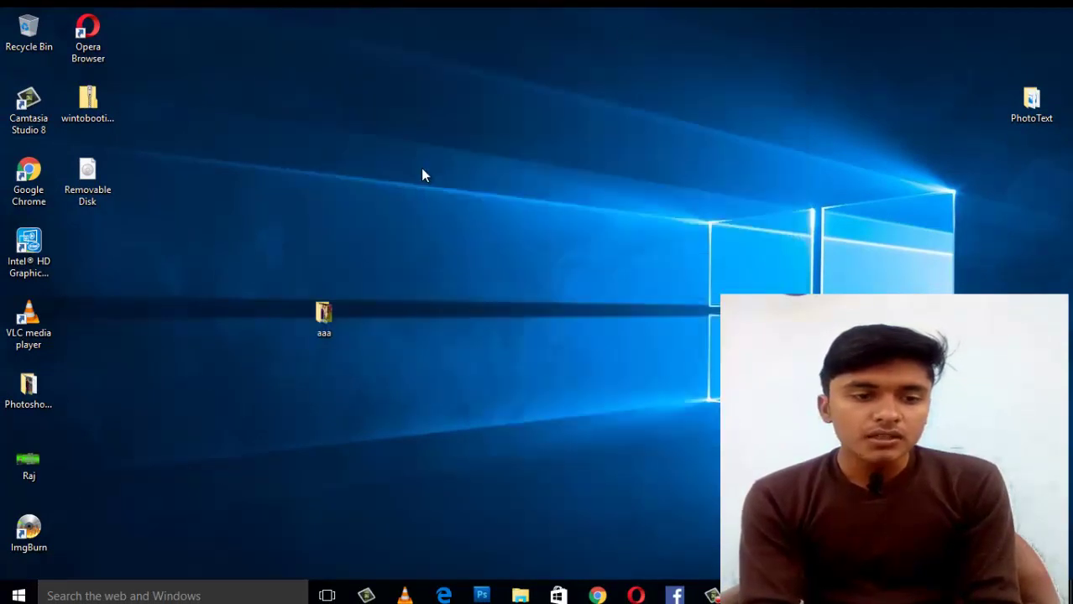
pyautogui.doubleClick(99, 117)
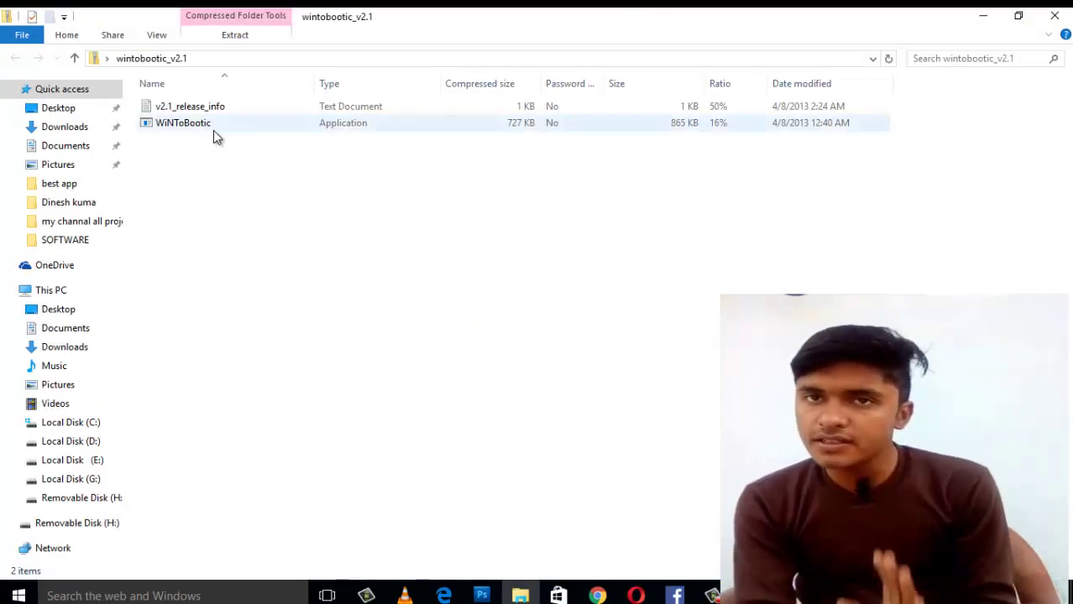
pyautogui.doubleClick(213, 130)
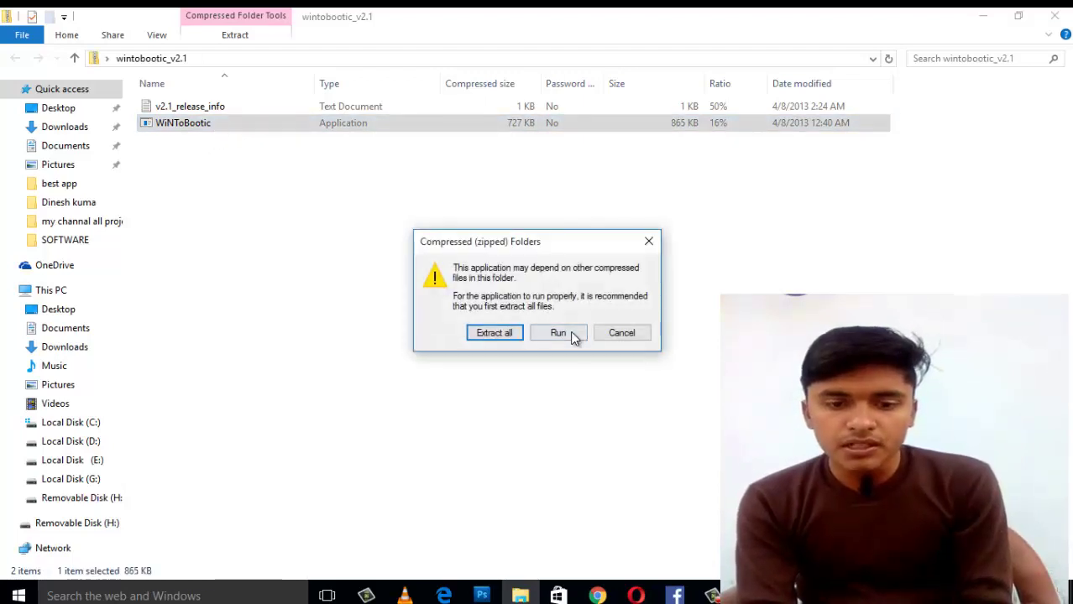
pyautogui.click(561, 332)
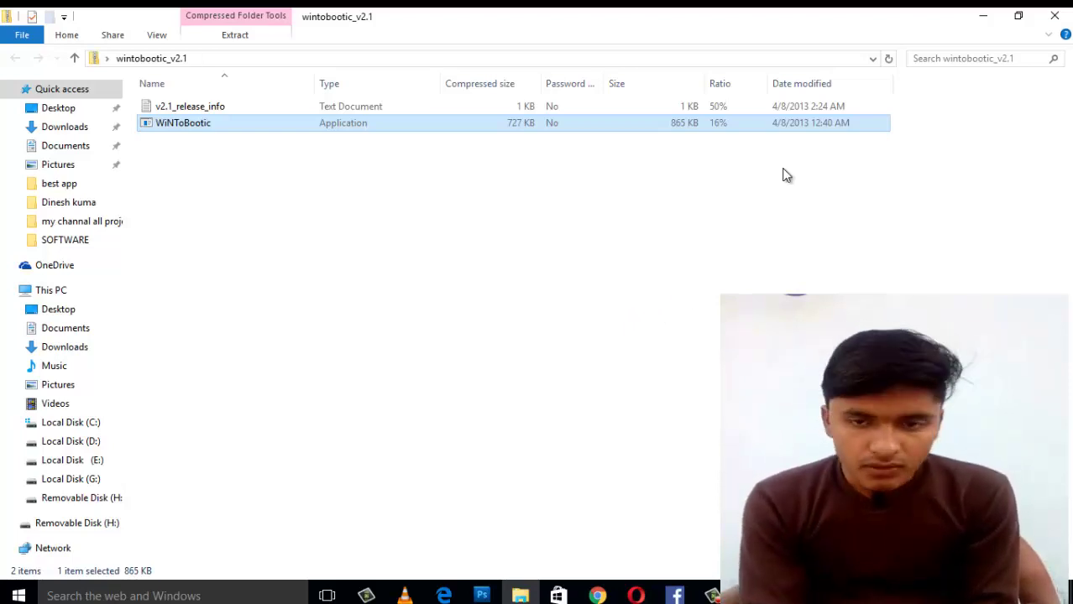
pyautogui.click(984, 16)
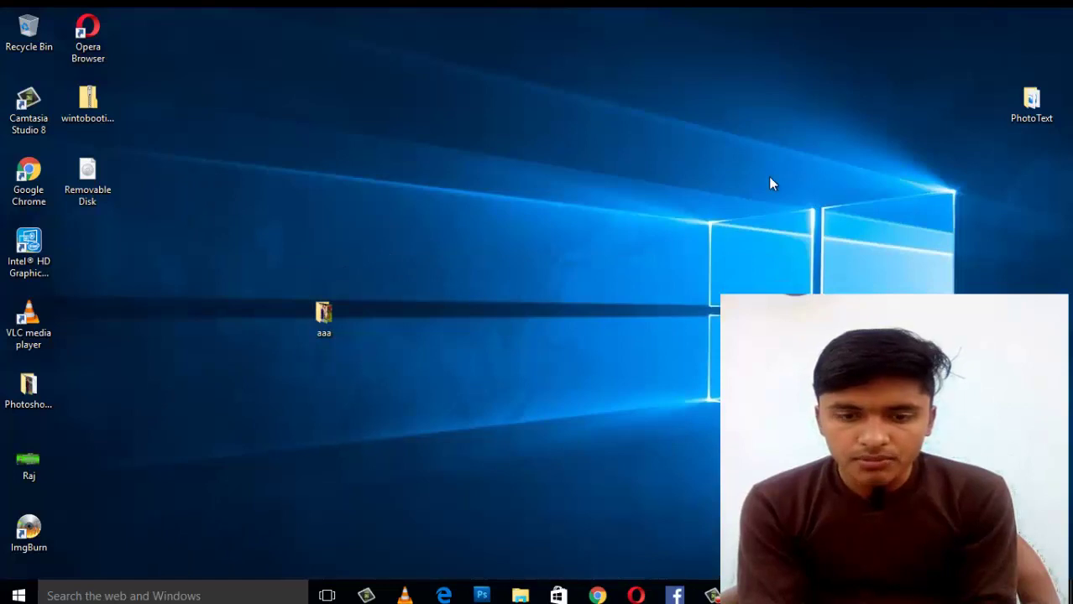
pyautogui.rightClick(689, 176)
pyautogui.click(717, 223)
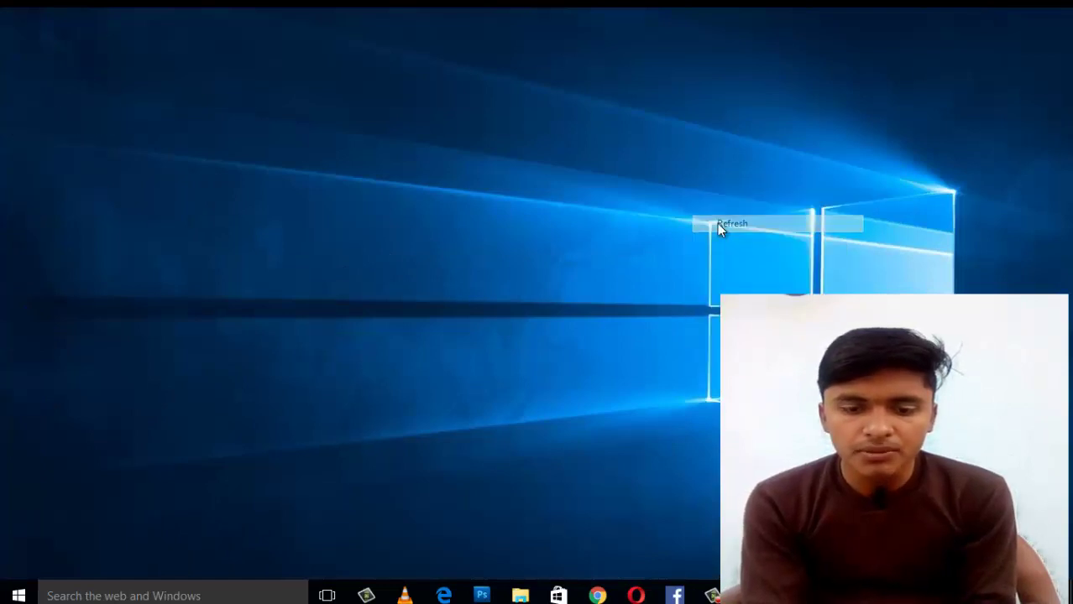
pyautogui.rightClick(717, 224)
pyautogui.click(753, 272)
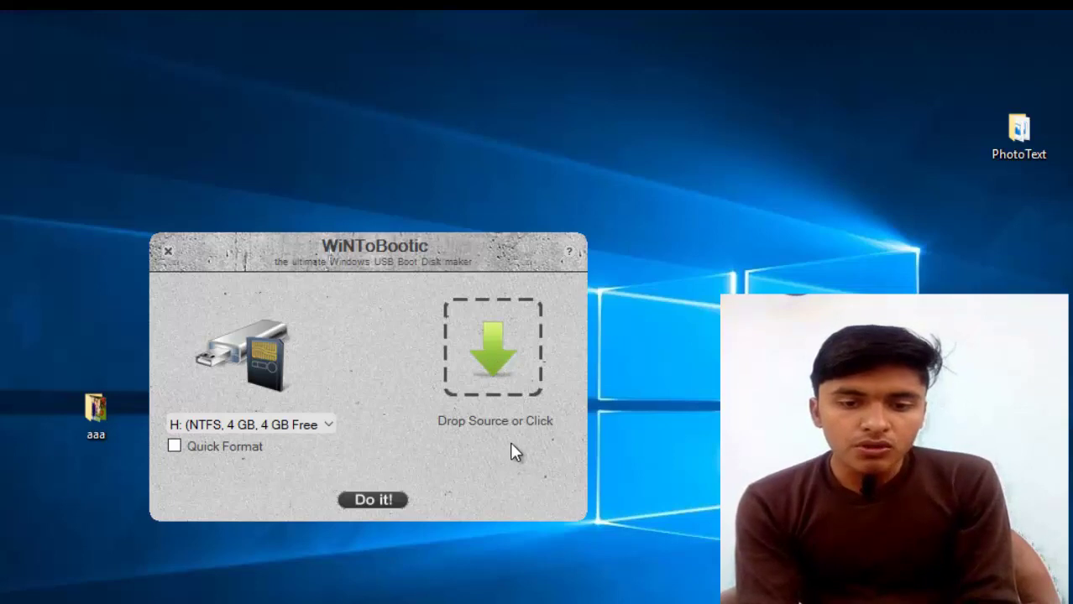
# Open the source file selection in WiNToBootic
pyautogui.click(470, 361)
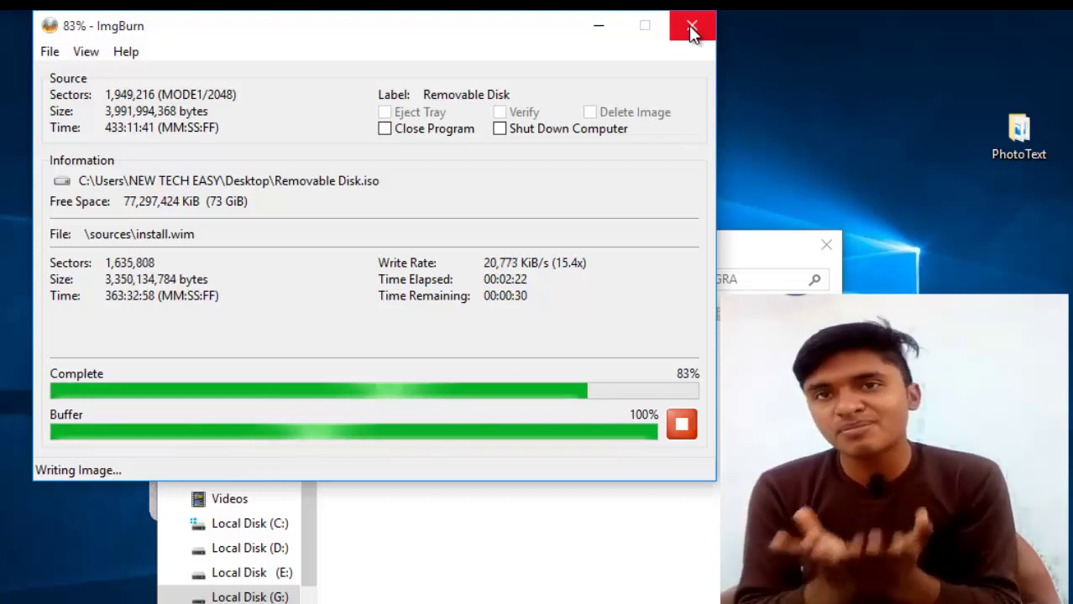
# Abort the ImgBurn build, deleting the incomplete Removable Disk.iso, and close ImgBurn
pyautogui.click(688, 25)
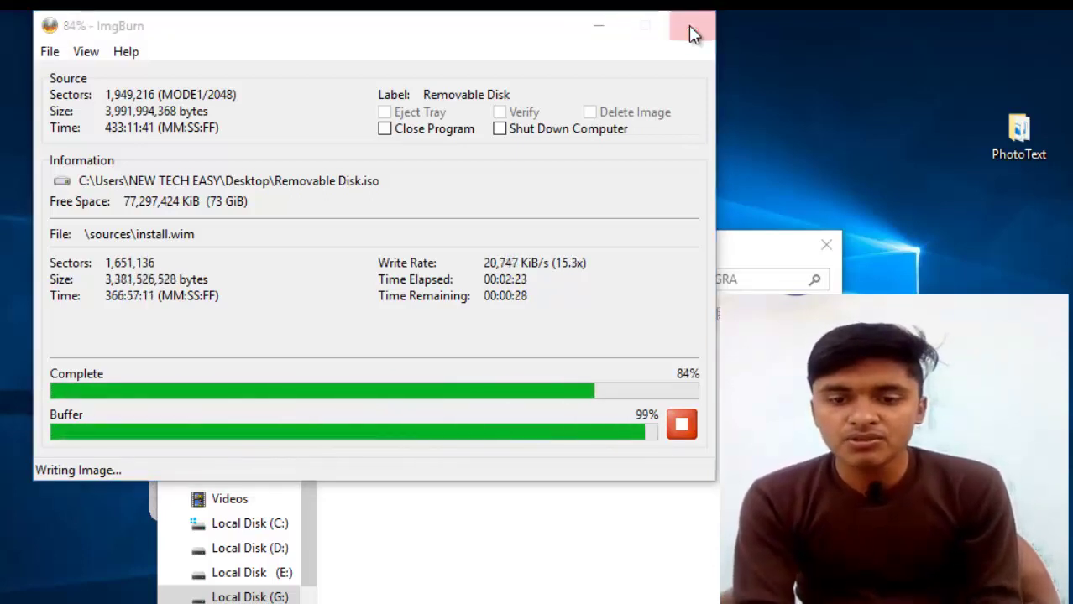
pyautogui.click(316, 289)
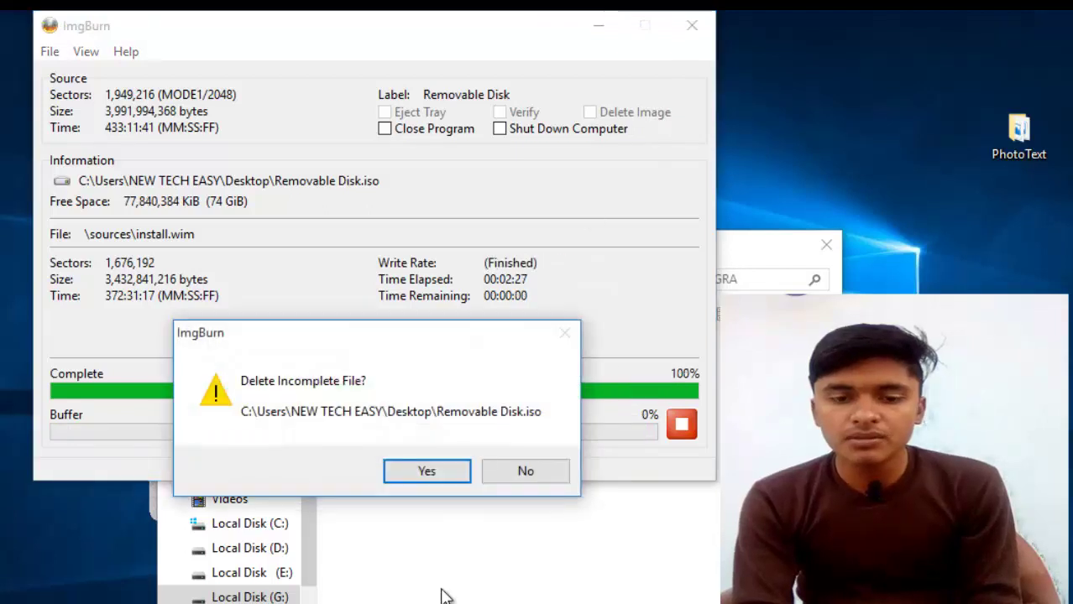
pyautogui.click(429, 471)
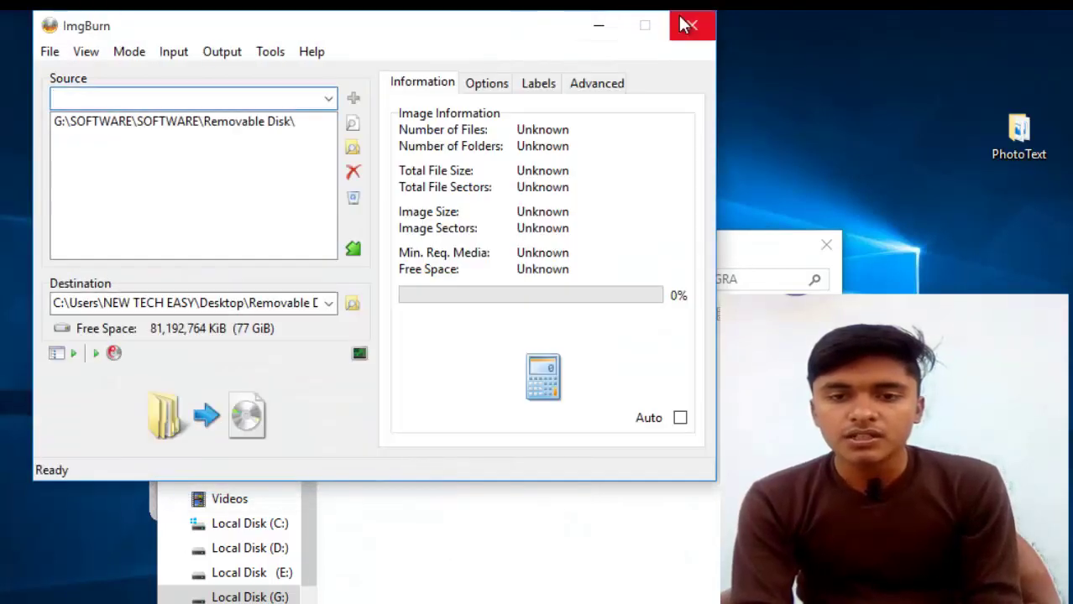
pyautogui.click(690, 26)
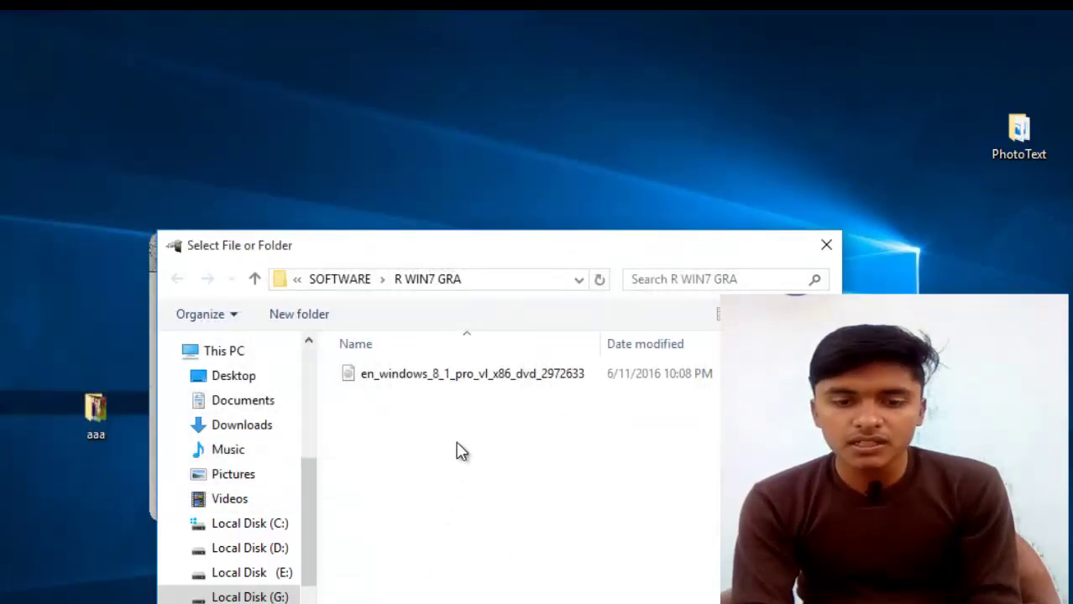
# Load en_windows_8_1_pro_vl_x86_dvd_2972633 from the R WIN7 GRA folder as the source and enable Quick Format for drive H:
pyautogui.click(468, 378)
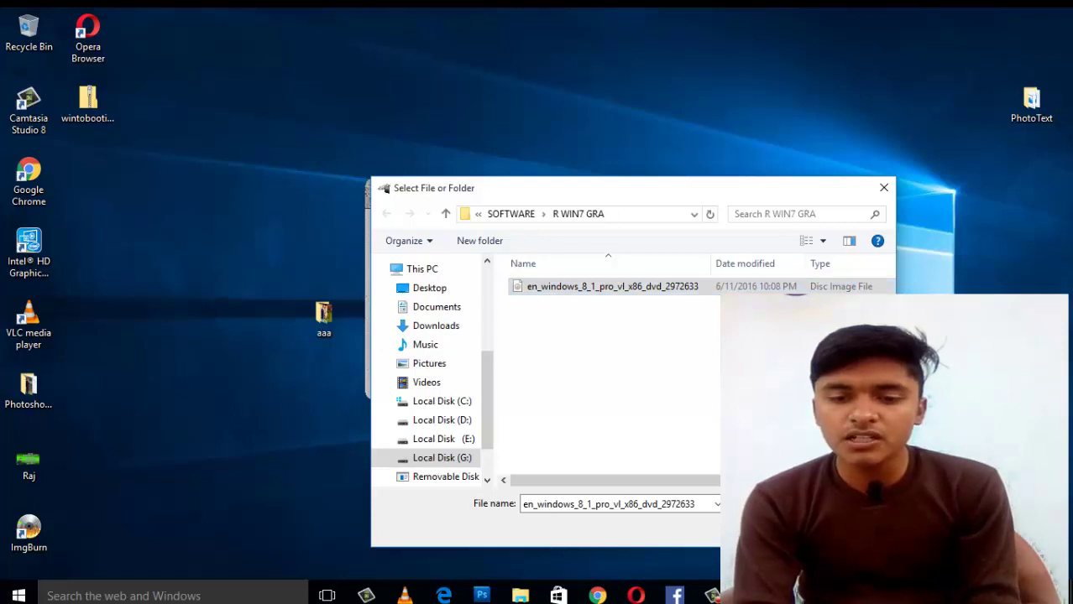
pyautogui.press('Return')
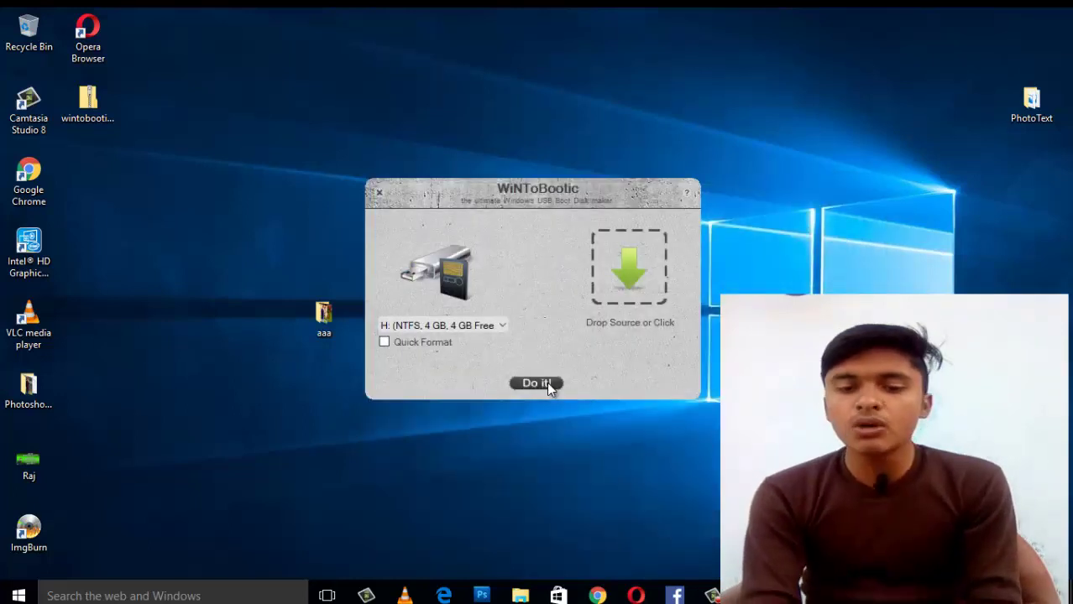
pyautogui.click(441, 345)
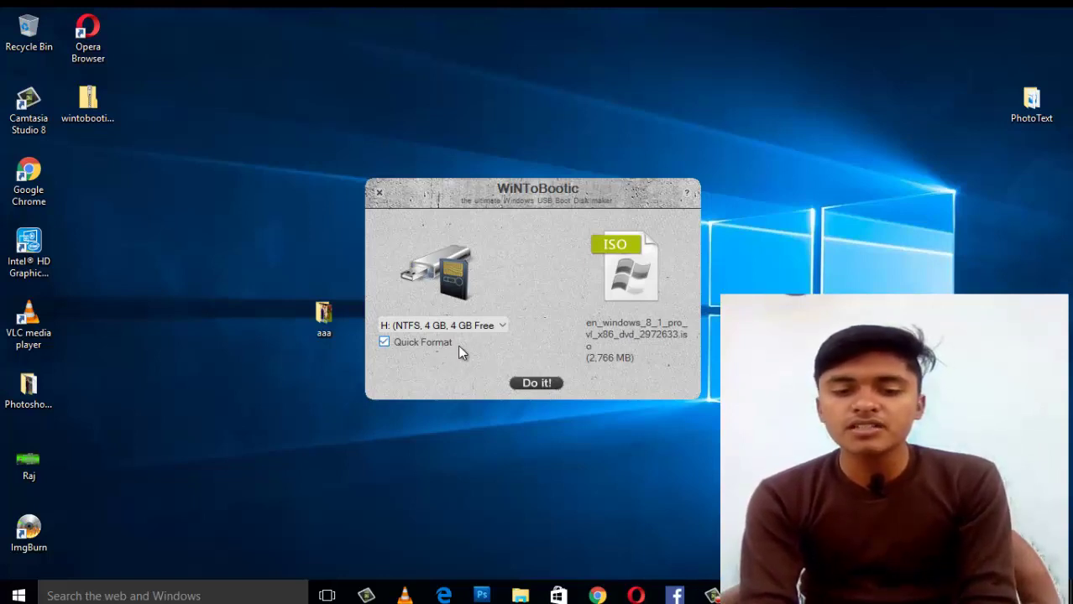
# Start creating the Windows boot disk on drive H: and confirm formatting it
pyautogui.click(521, 384)
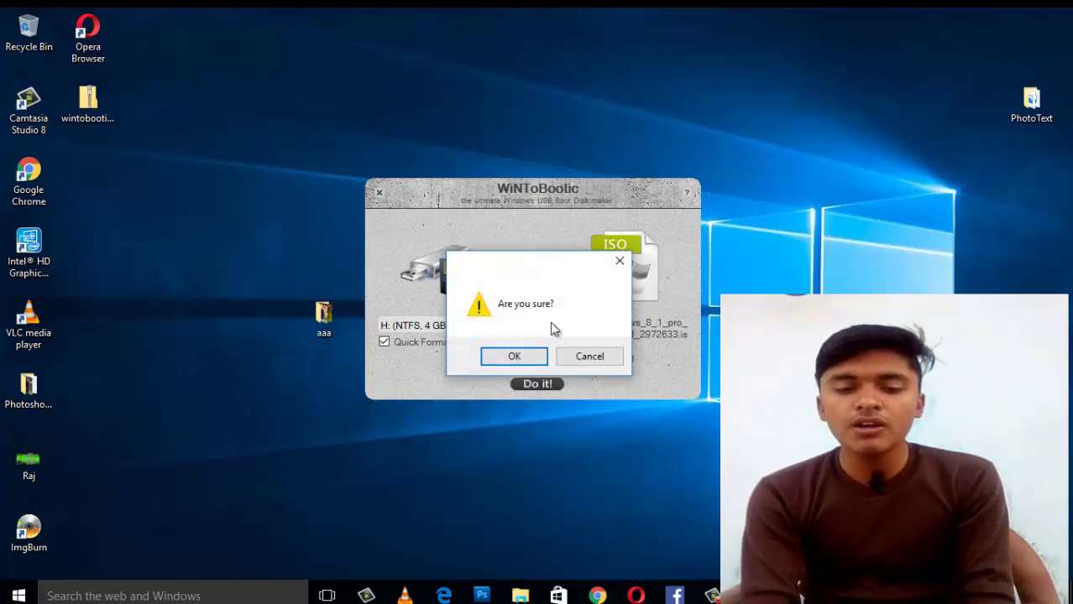
pyautogui.click(522, 356)
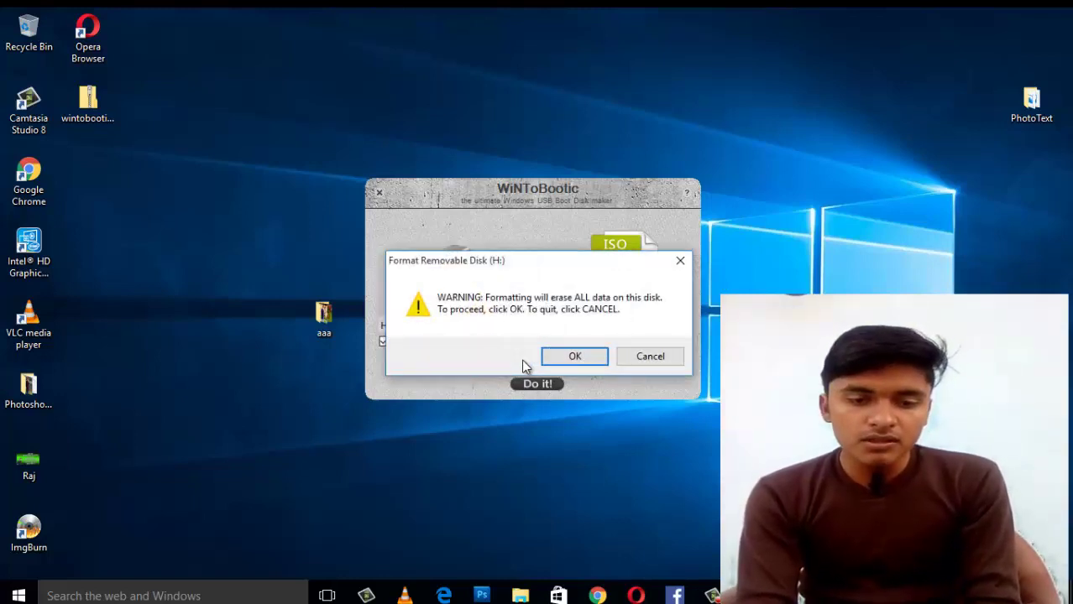
pyautogui.click(574, 361)
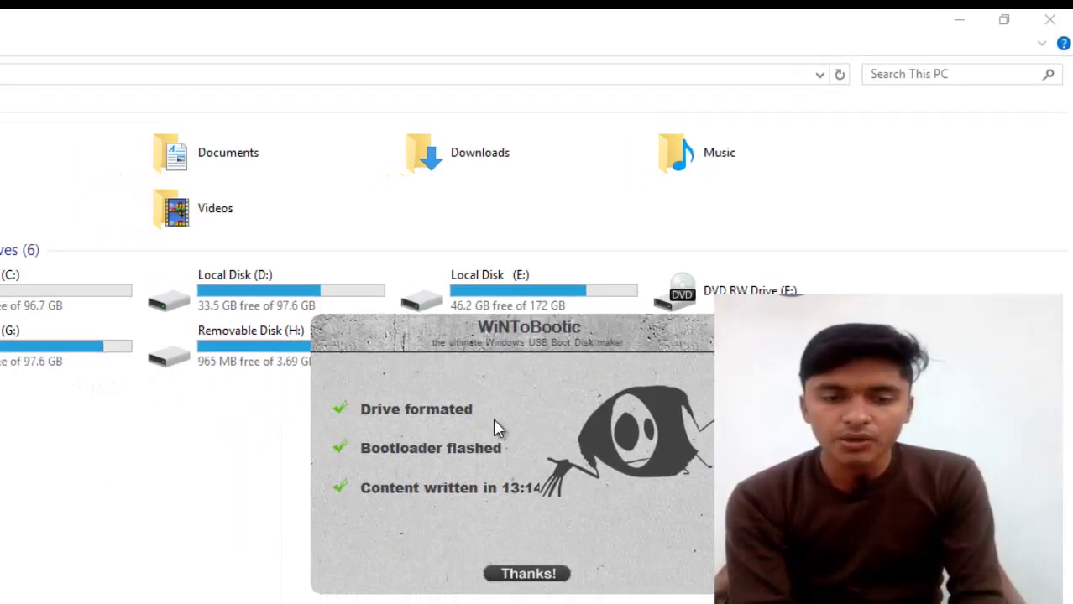
pyautogui.moveTo(590, 293); pyautogui.dragTo(671, 302)
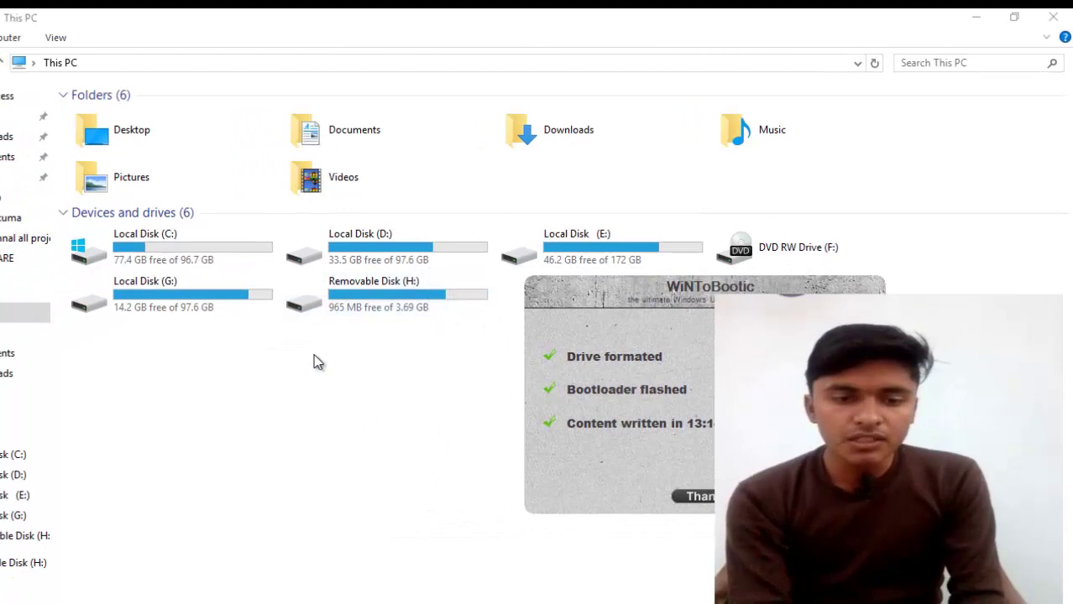
pyautogui.moveTo(312, 375); pyautogui.dragTo(454, 320)
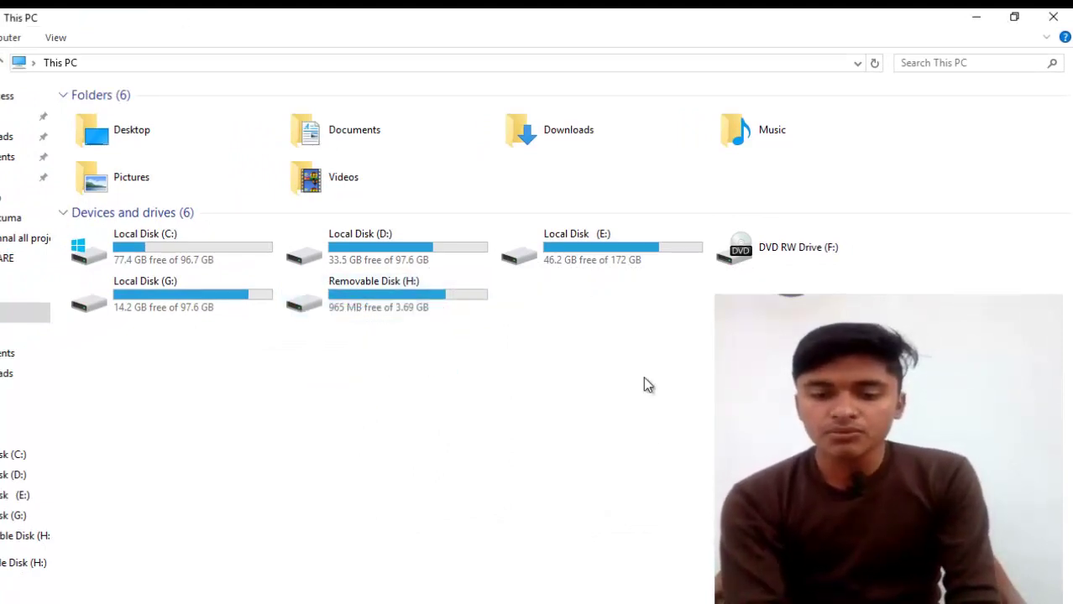
# Return to WiNToBootic, dismiss its completion report, and close the program
pyautogui.hotkey('alt', 'Tab')
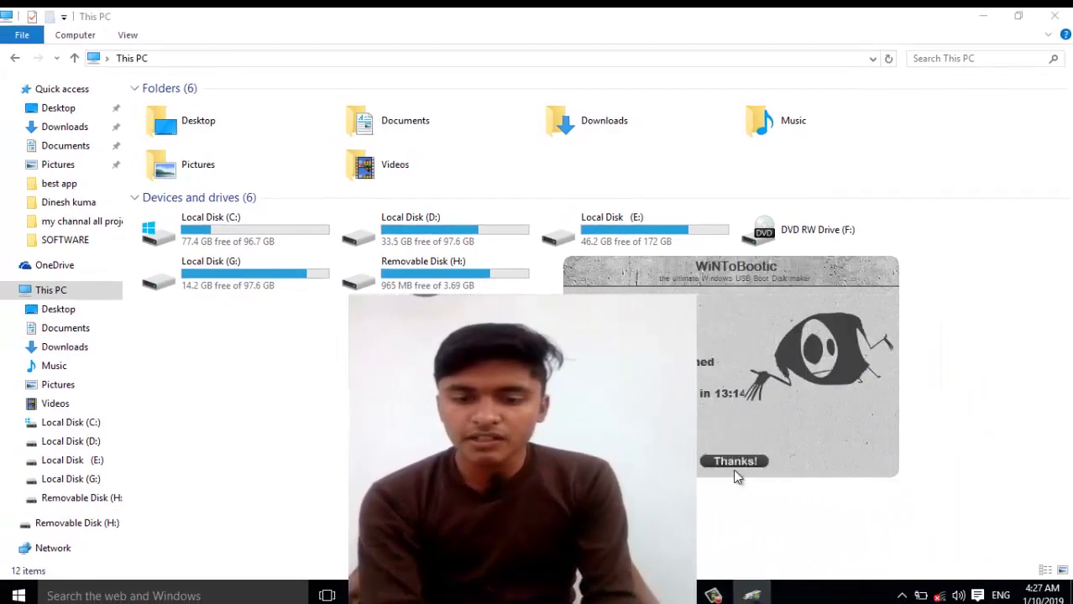
pyautogui.click(735, 462)
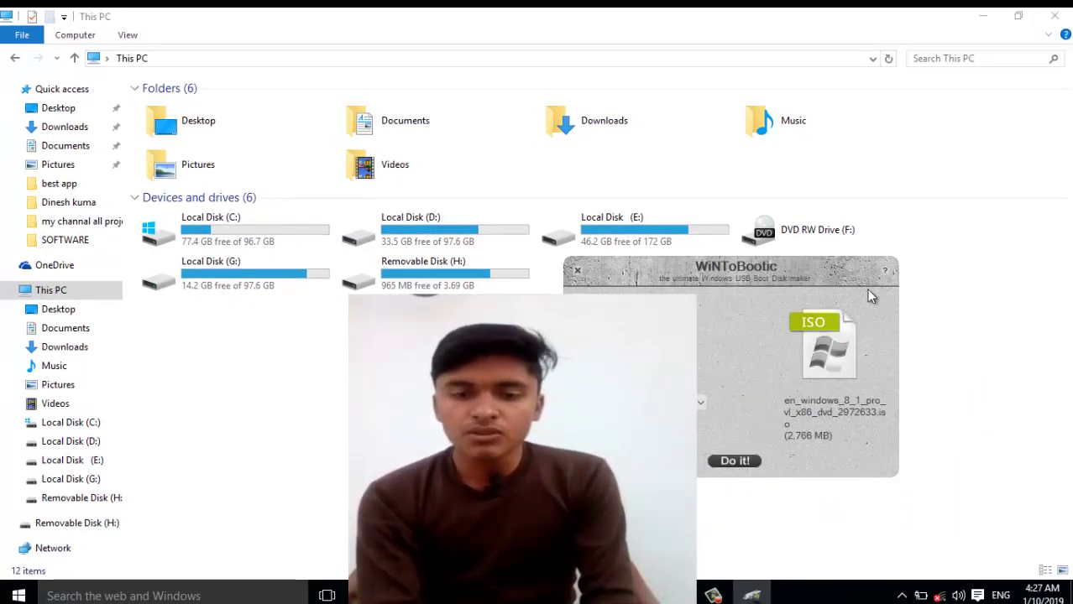
pyautogui.click(577, 274)
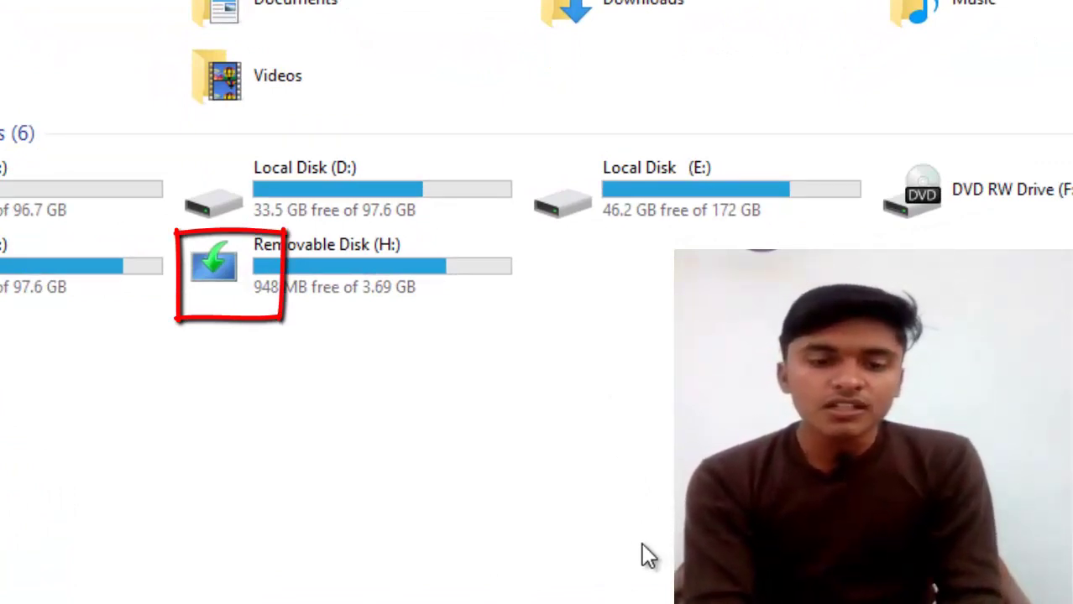
pyautogui.moveTo(641, 546); pyautogui.dragTo(344, 401)
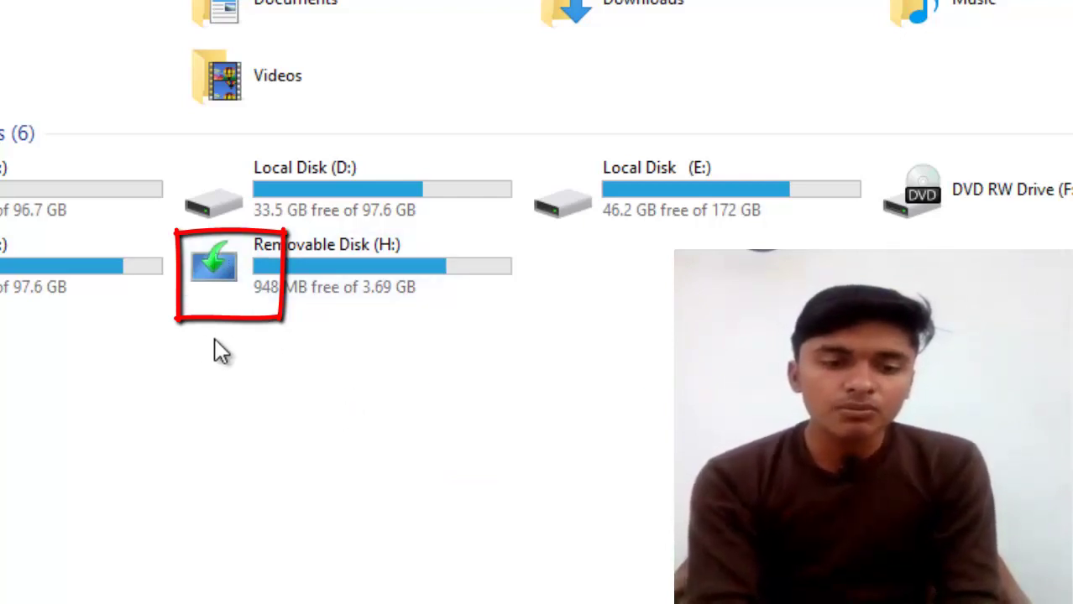
pyautogui.moveTo(244, 395); pyautogui.dragTo(235, 361)
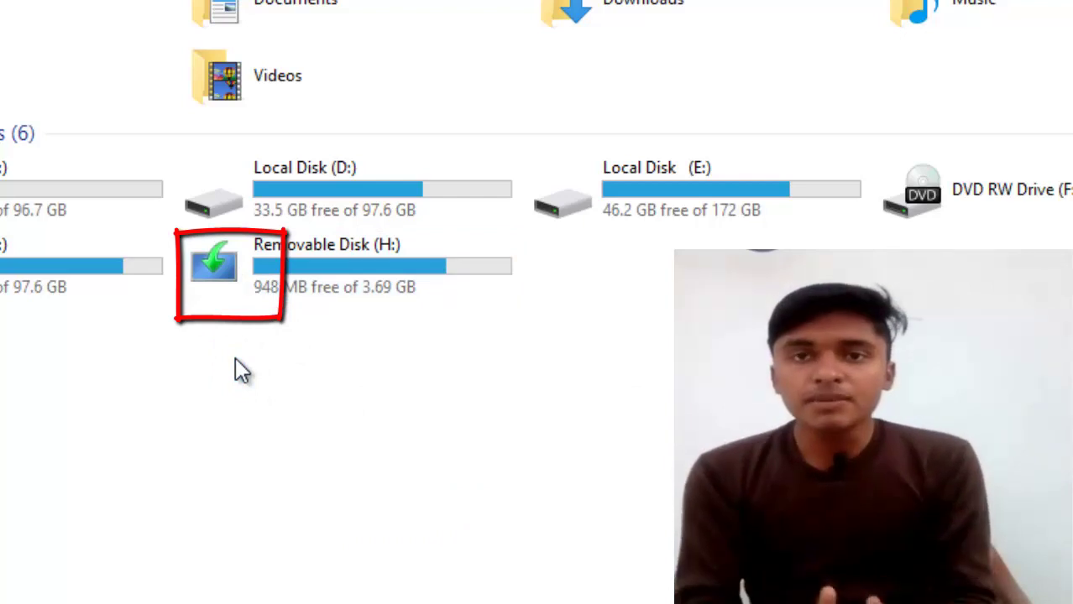